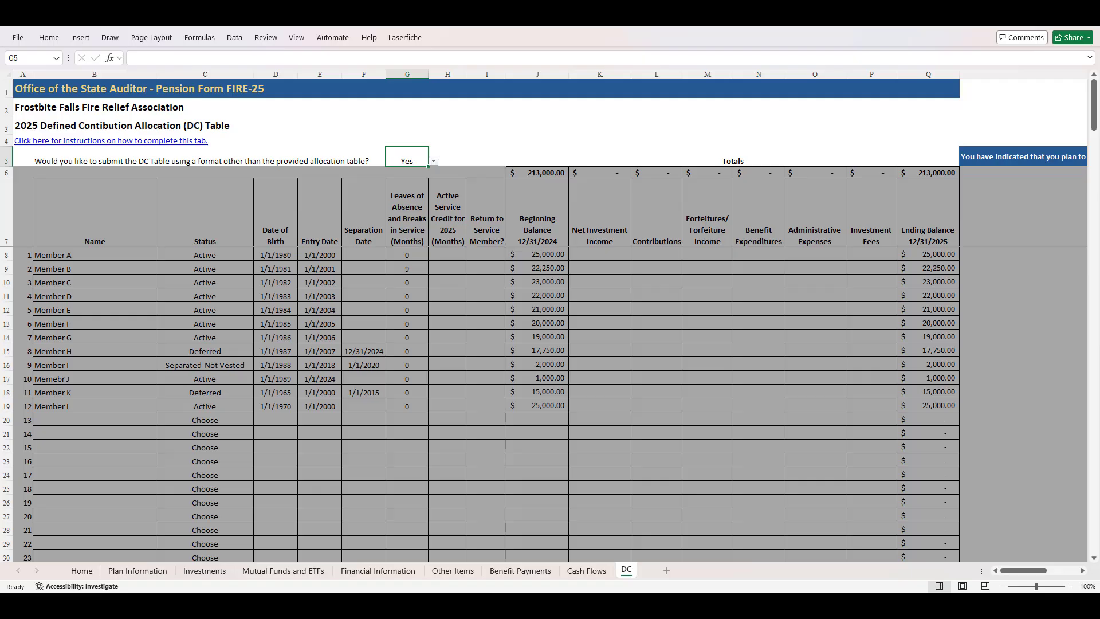
# Answer No to submitting the DC Table in a format other than the provided allocation table
pyautogui.click(433, 161)
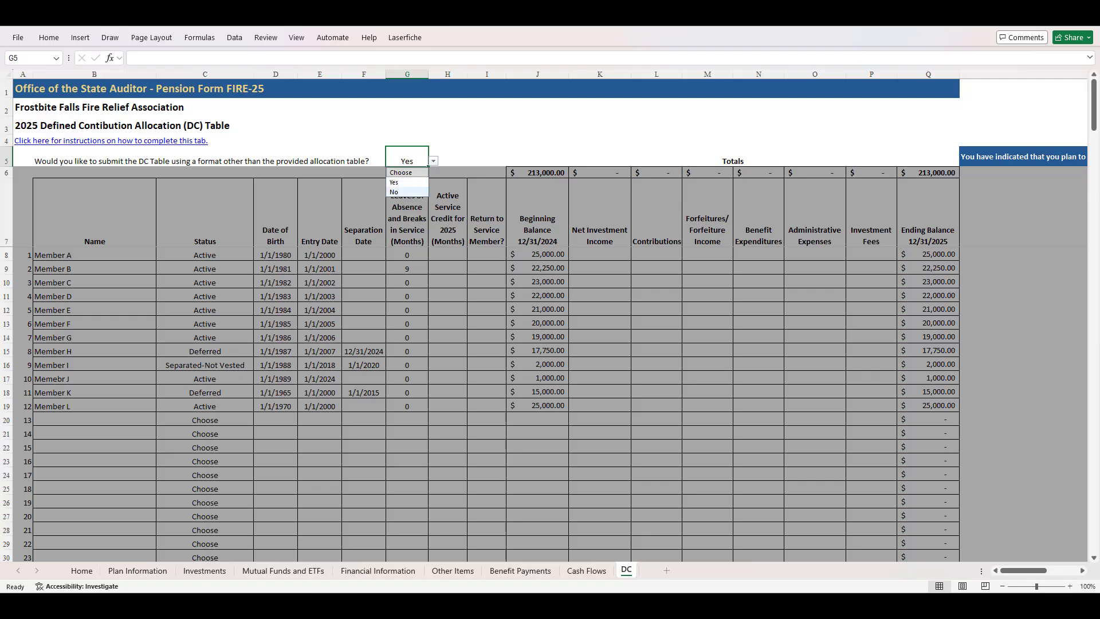
pyautogui.click(407, 193)
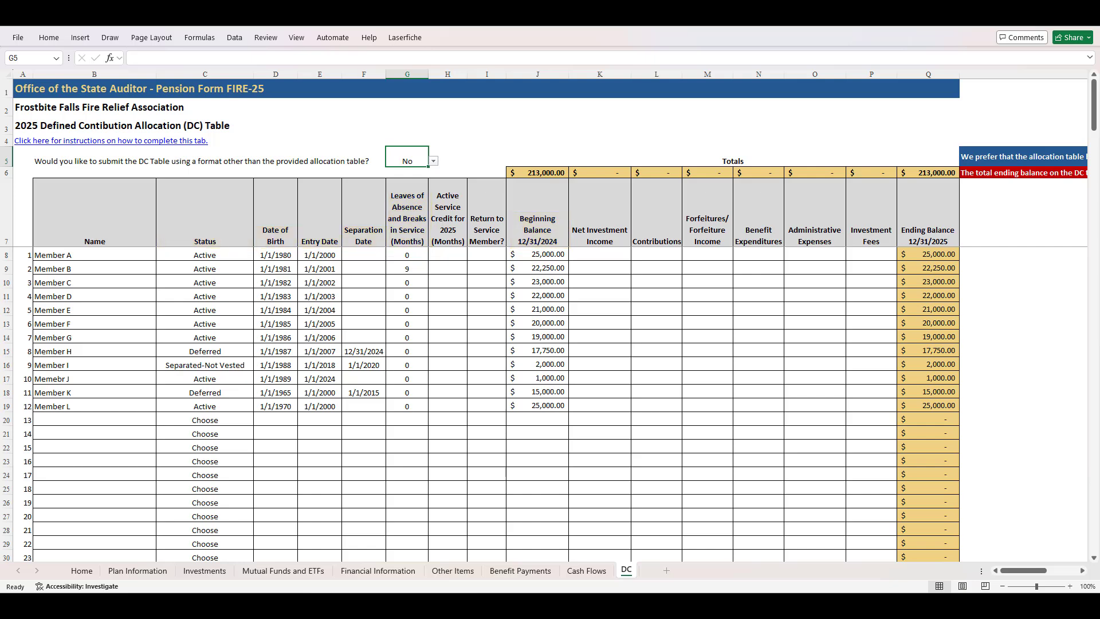
# Add Member M on line 13 of the allocation table with the status Active
pyautogui.click(94, 420)
pyautogui.write('Membe')
pyautogui.write('r ')
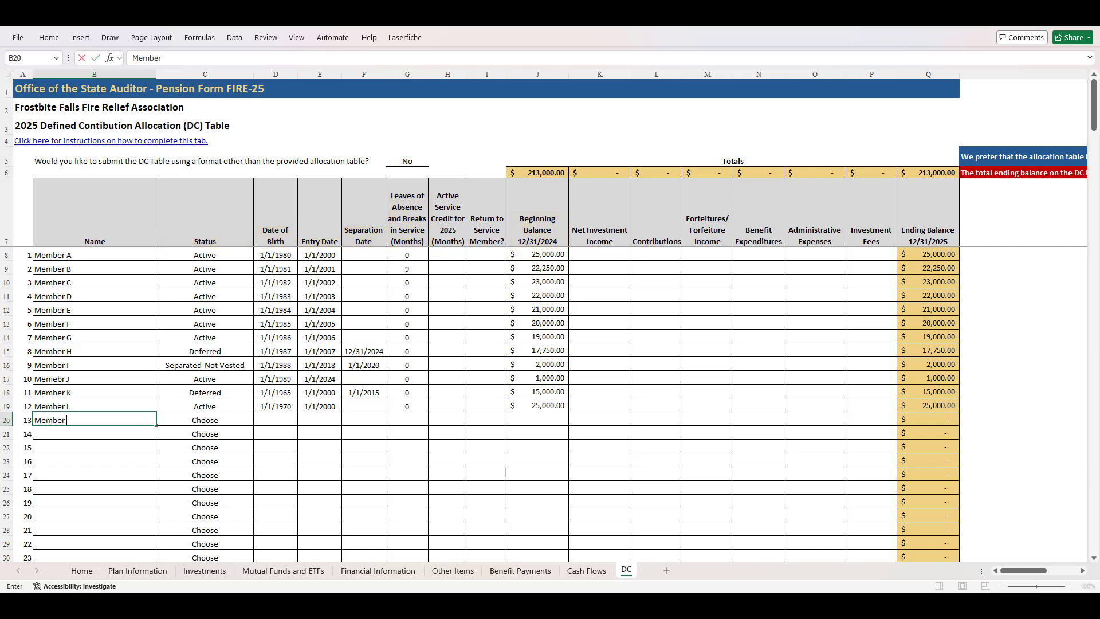
pyautogui.write('M')
pyautogui.press('Tab')
pyautogui.hotkey('alt', 'Down')
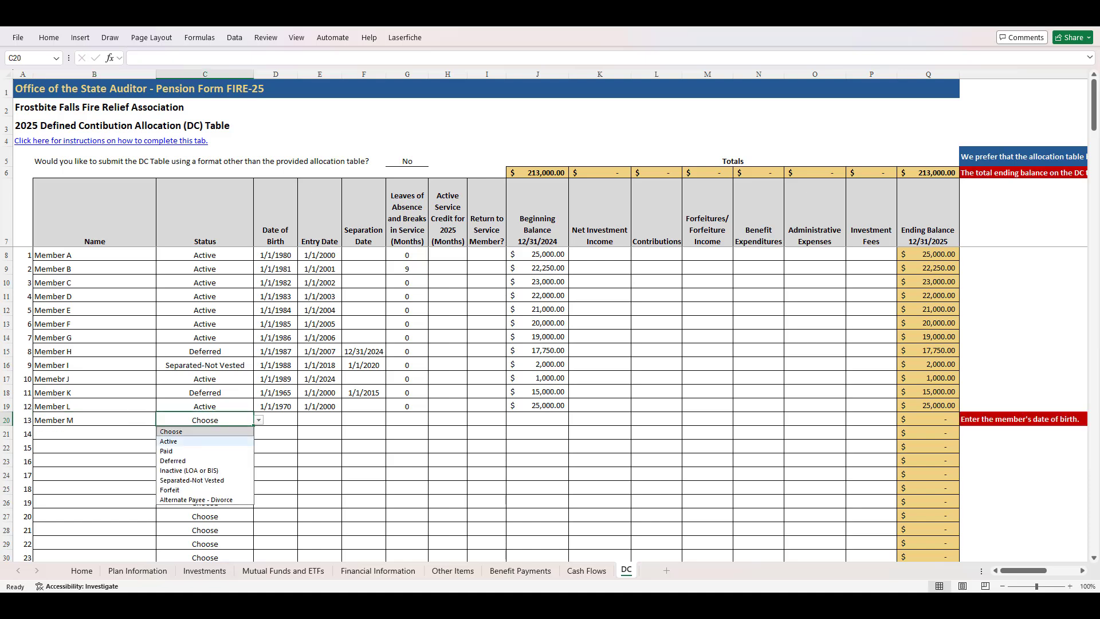
pyautogui.press('Down')
pyautogui.press('Return')
# Fill in Member M's date of birth and enter 7/1/2025 as the entry date
pyautogui.press('Tab')
pyautogui.write('1/1/')
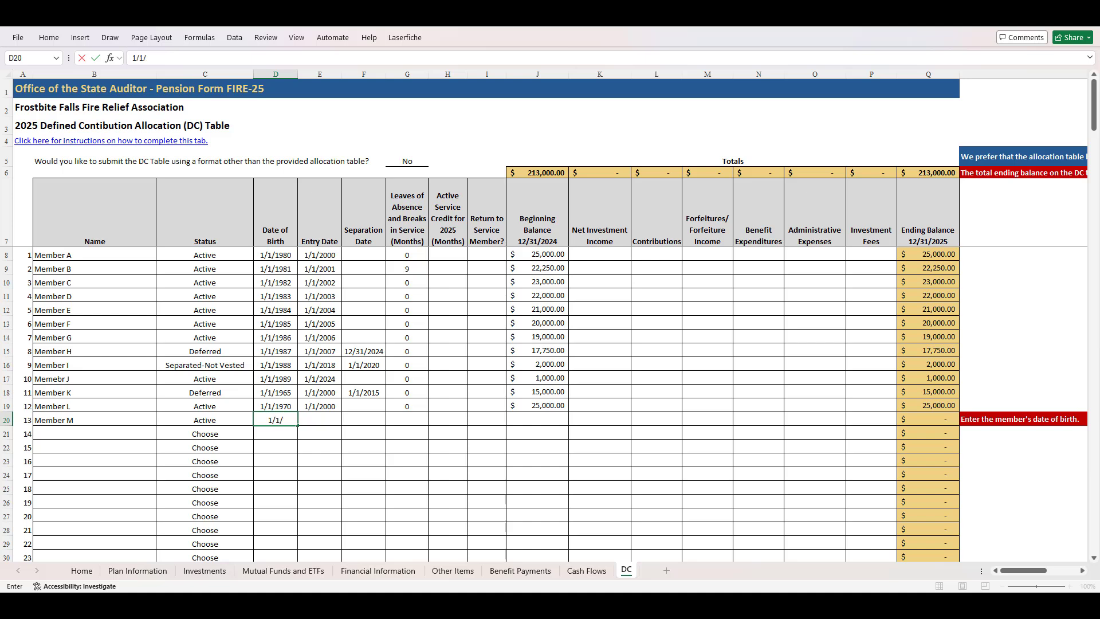
pyautogui.write('1990')
pyautogui.press('Tab')
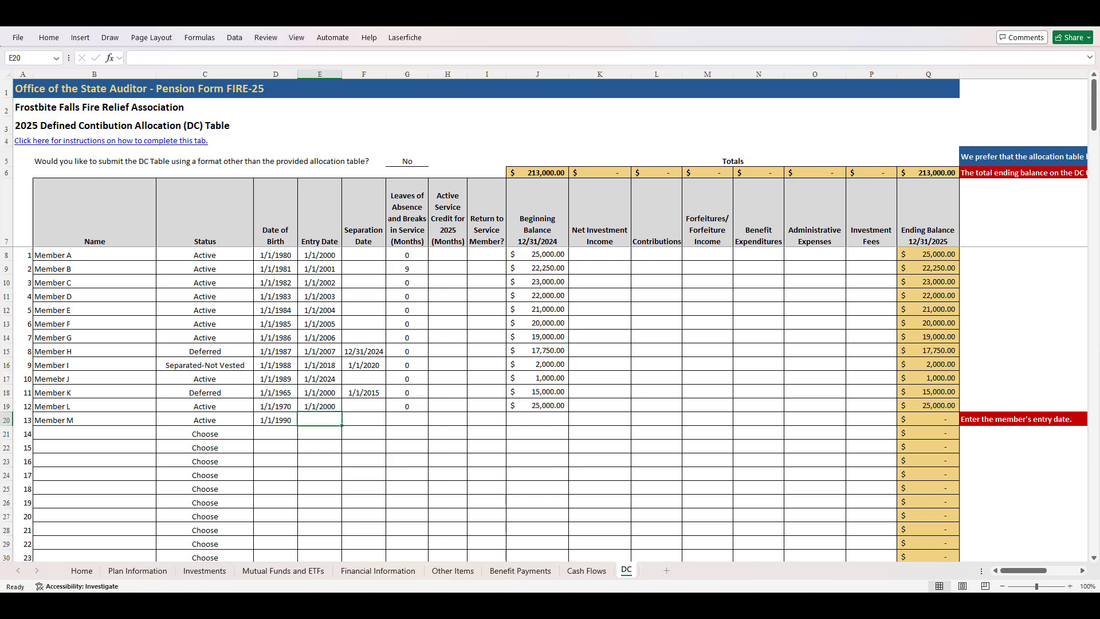
pyautogui.write('7/1/2025')
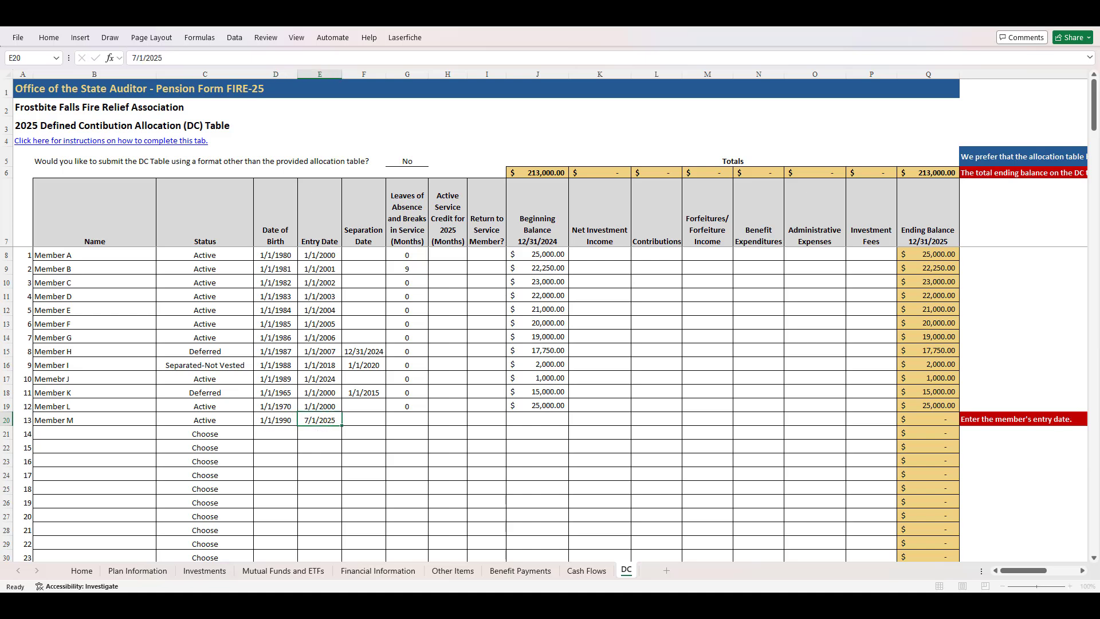
pyautogui.press('Tab')
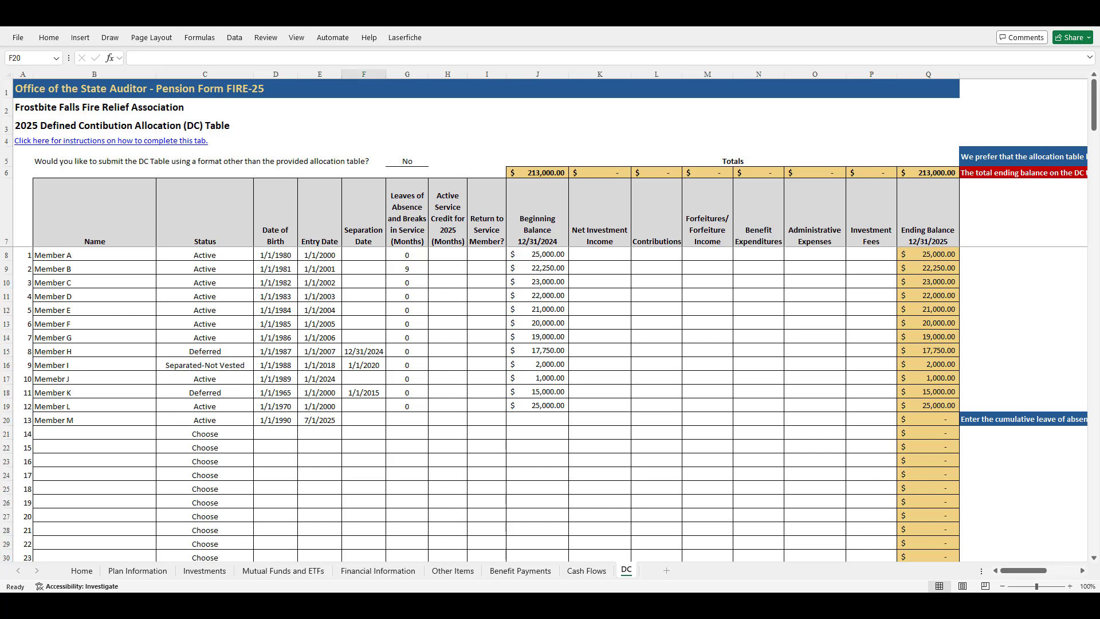
# Change Member L's status to Deferred and enter 11/1/2025 as the separation date
pyautogui.click(204, 407)
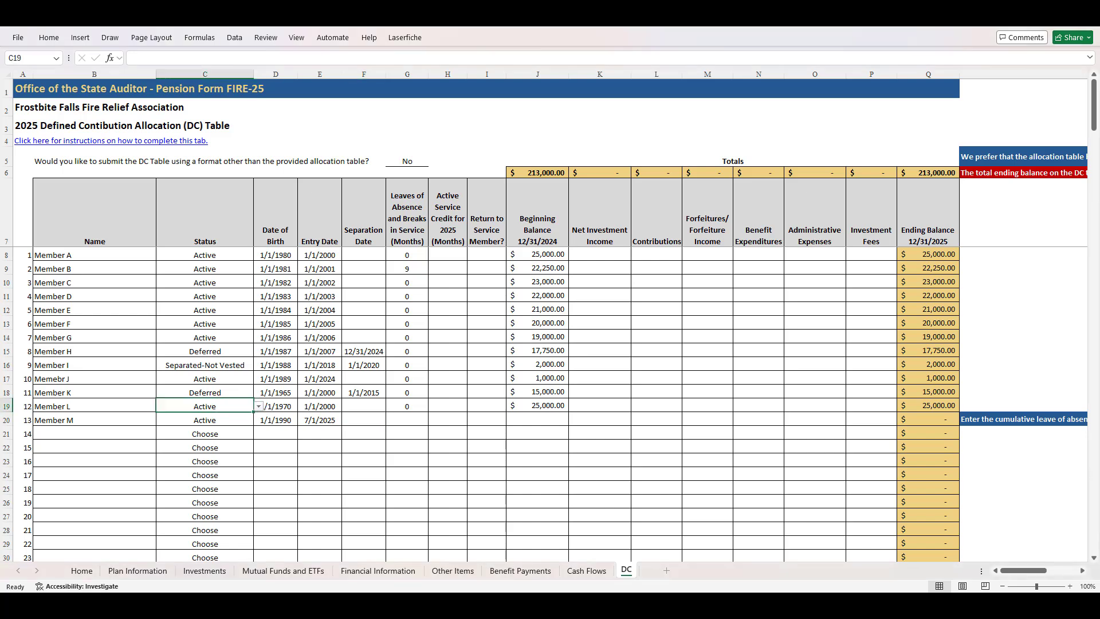
pyautogui.click(258, 406)
pyautogui.press('Down')
pyautogui.press('Down')
pyautogui.press('Down')
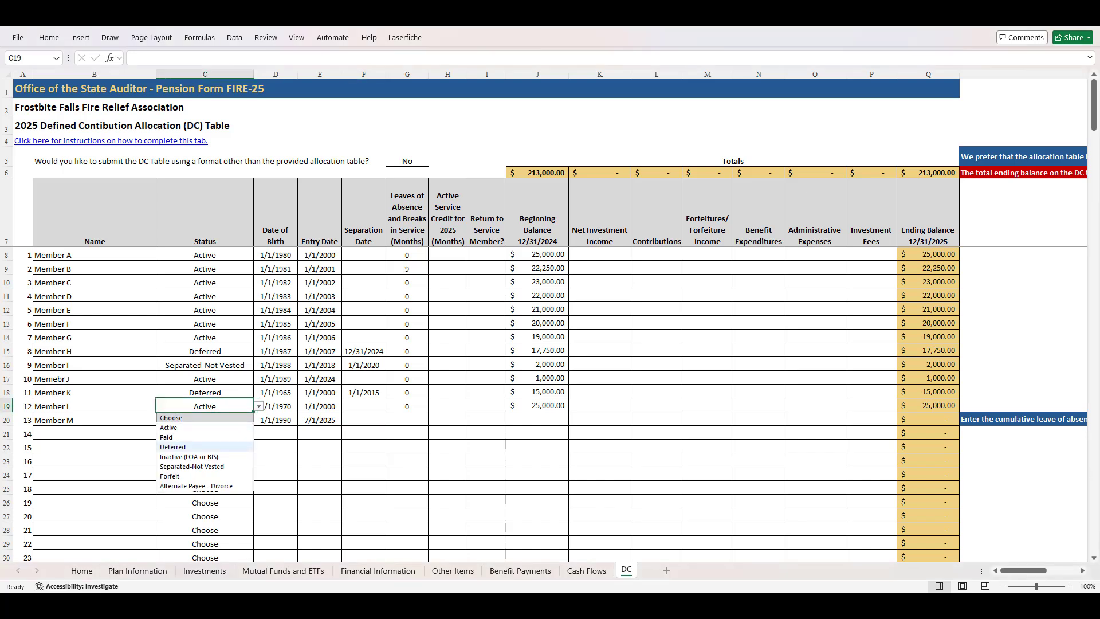
pyautogui.press('Return')
pyautogui.click(364, 407)
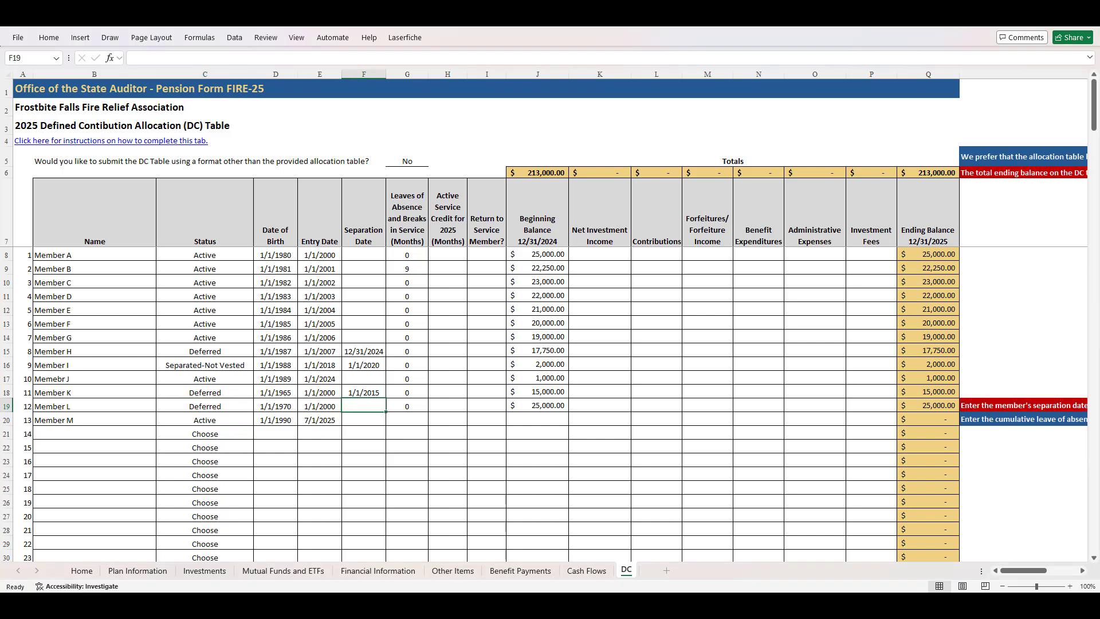
pyautogui.write('11')
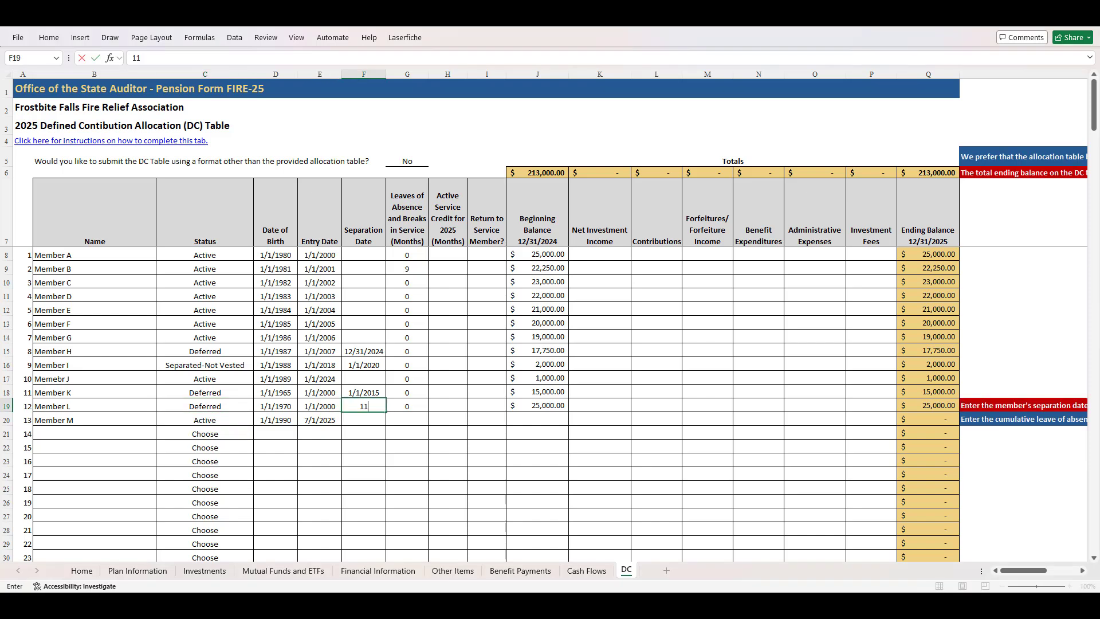
pyautogui.write('/1/2025')
pyautogui.press('Tab')
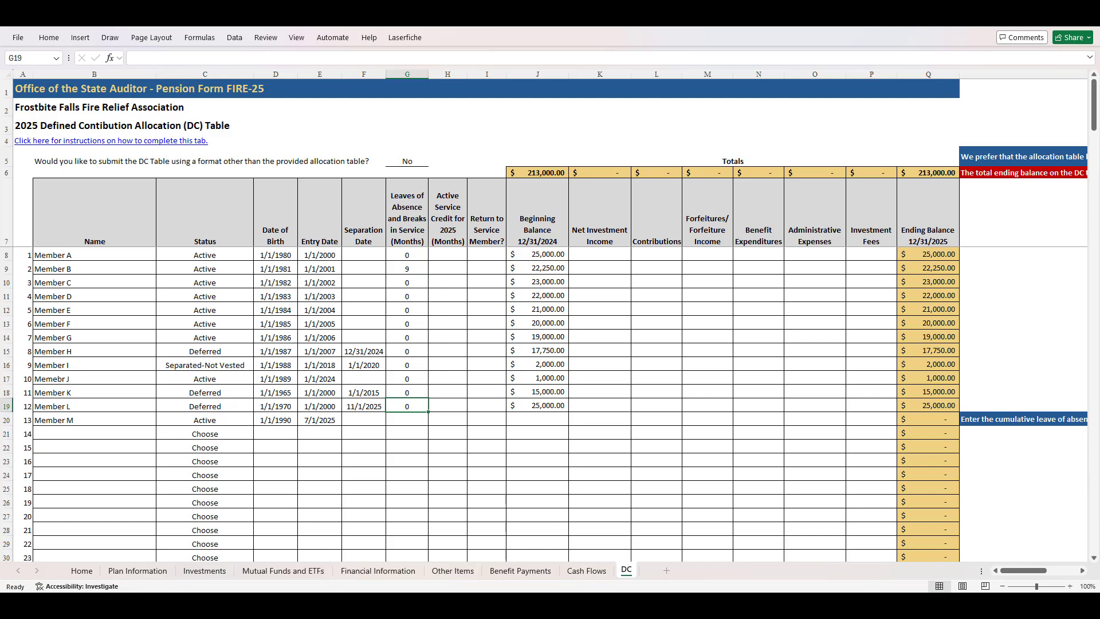
# Change Member K's status to Paid
pyautogui.click(204, 393)
pyautogui.click(259, 393)
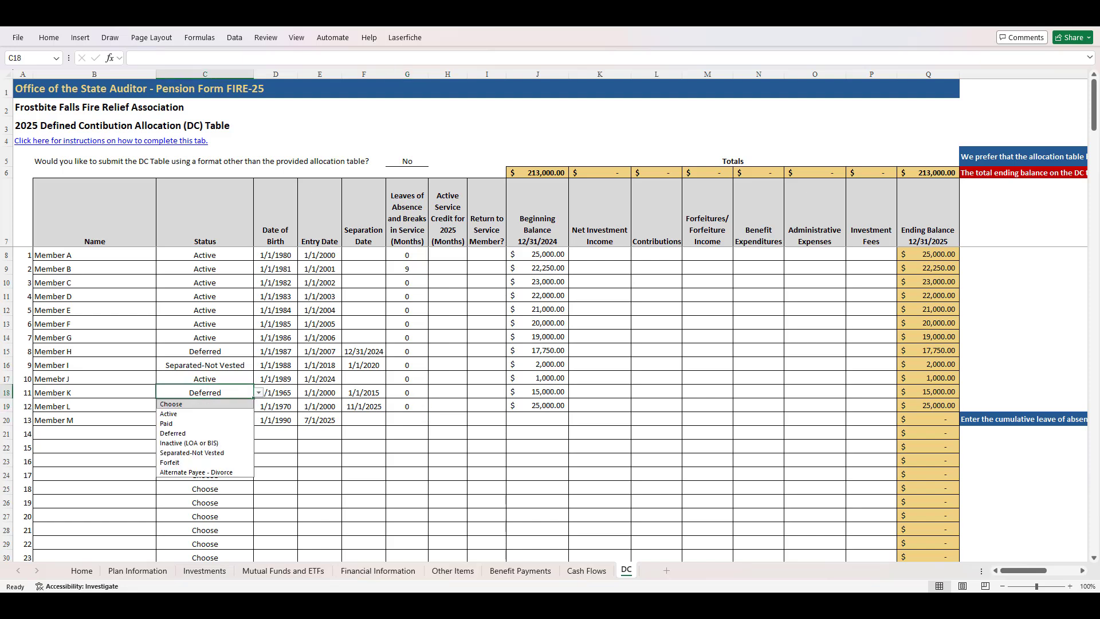
pyautogui.click(172, 423)
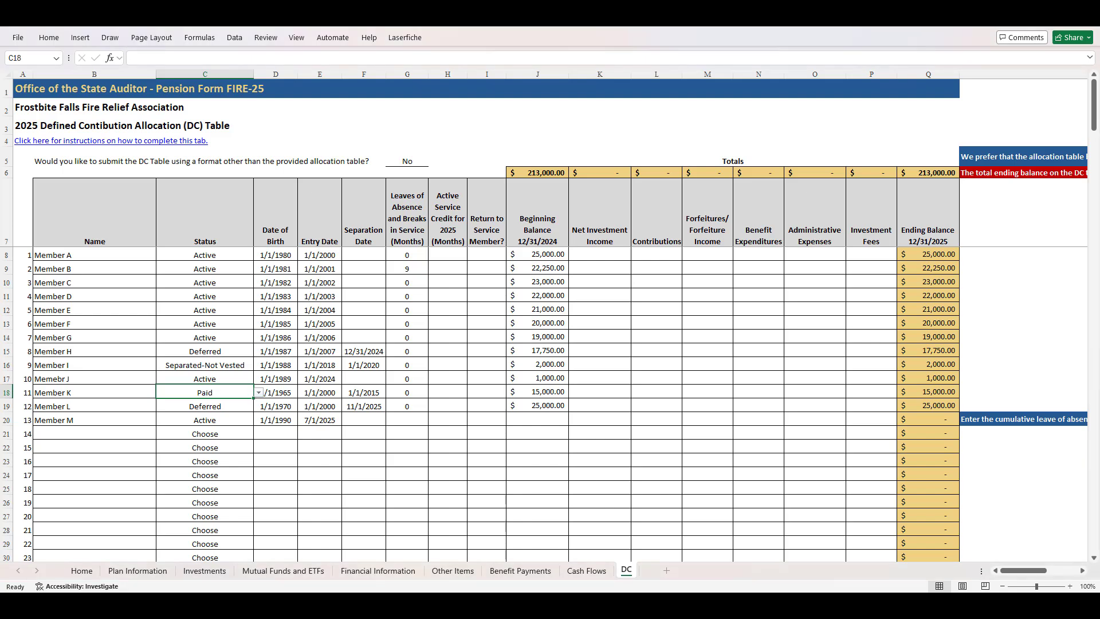
# Change Member J's status to Separated-Not Vested and enter 1/1/2025 as the separation date
pyautogui.press('Up')
pyautogui.hotkey('alt', 'Down')
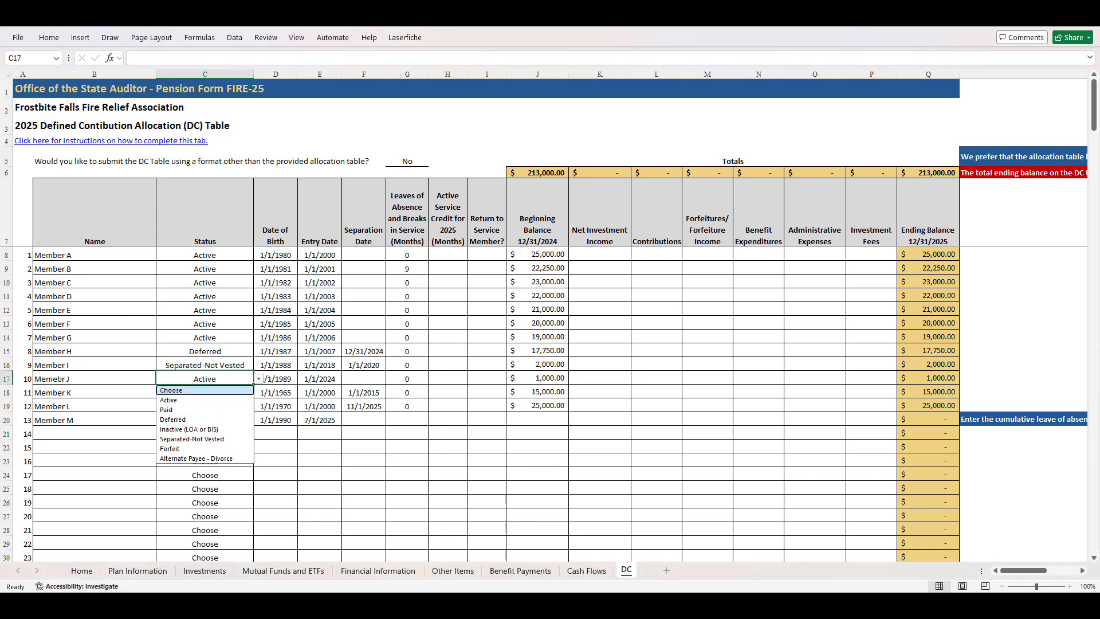
pyautogui.press('Down')
pyautogui.press('Down')
pyautogui.press('Down')
pyautogui.press('Down')
pyautogui.press('Down')
pyautogui.press('Return')
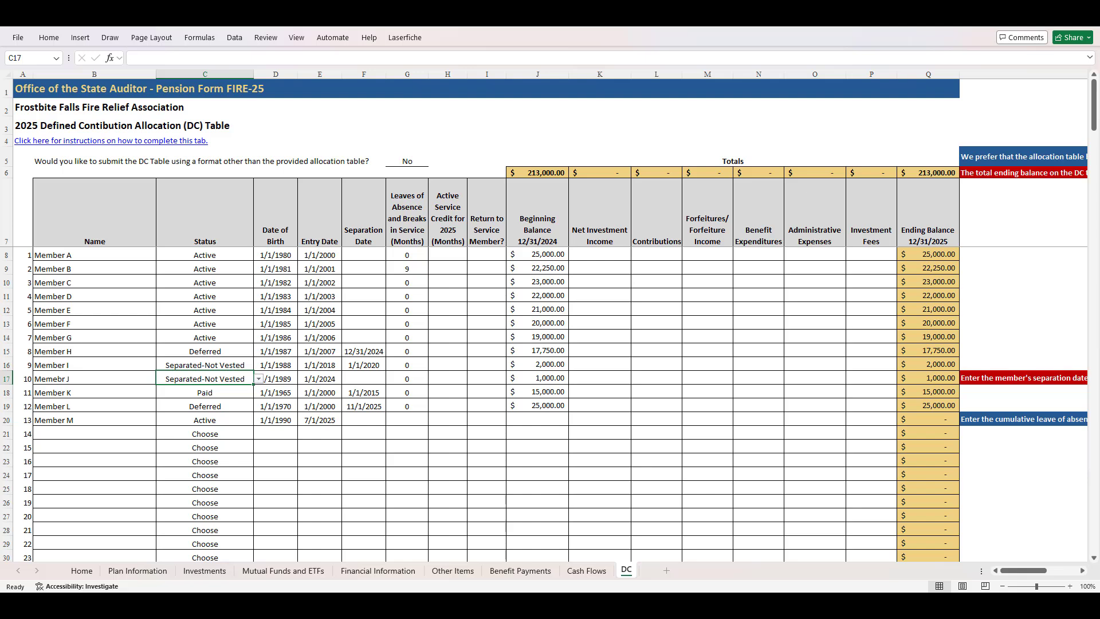
pyautogui.press('Right')
pyautogui.press('Right')
pyautogui.press('Right')
pyautogui.write('1')
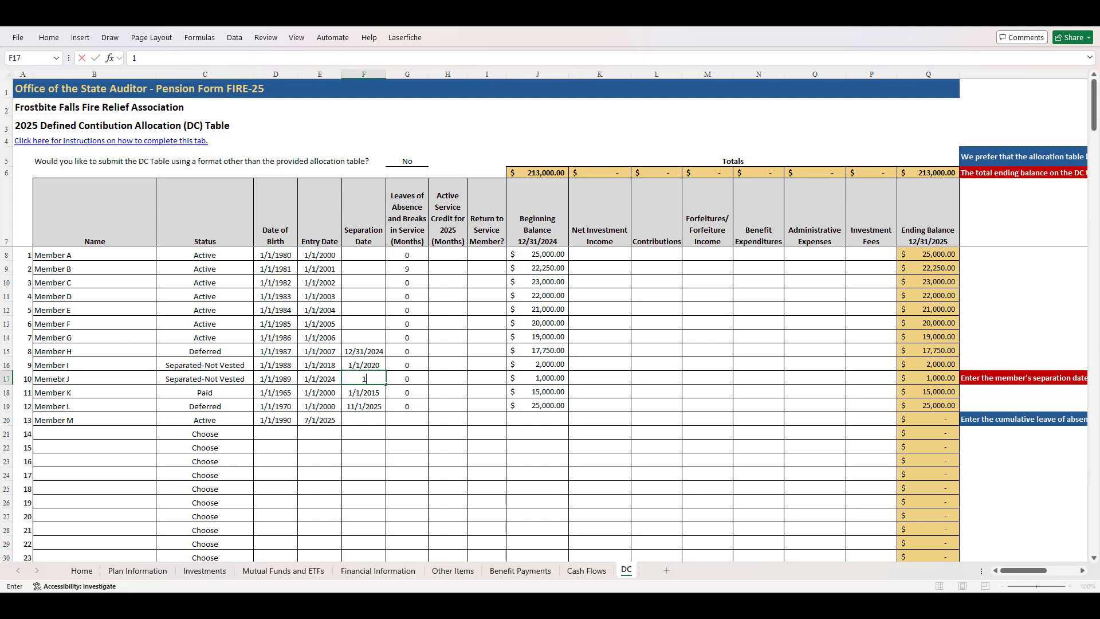
pyautogui.write('/1/2025')
pyautogui.press('Tab')
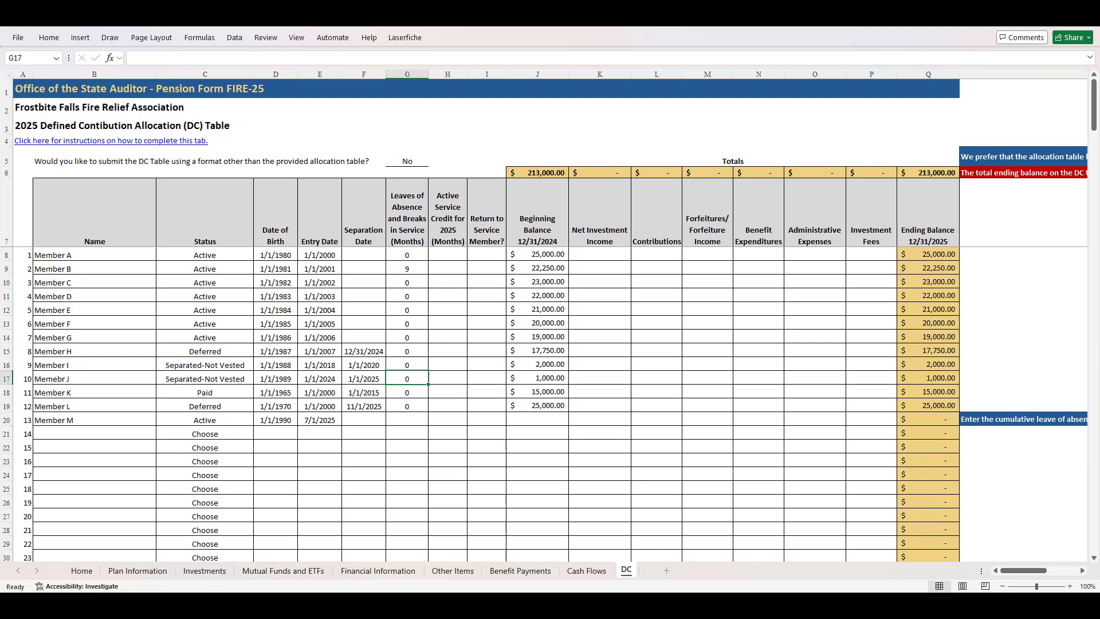
# Change Member I's status to Forfeit
pyautogui.click(204, 365)
pyautogui.click(259, 365)
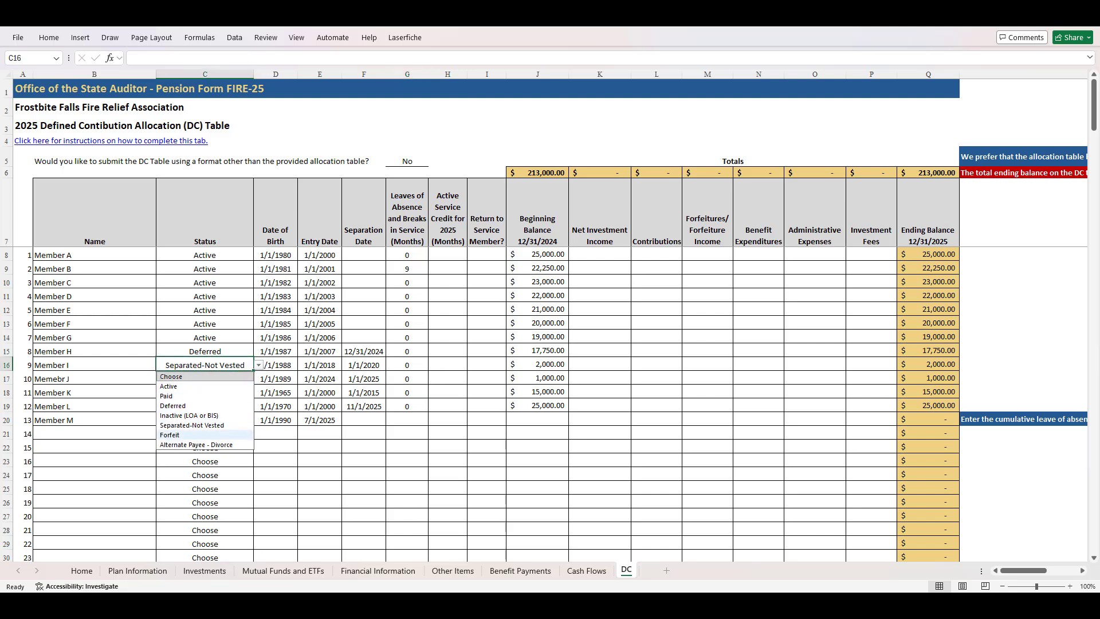
pyautogui.click(186, 435)
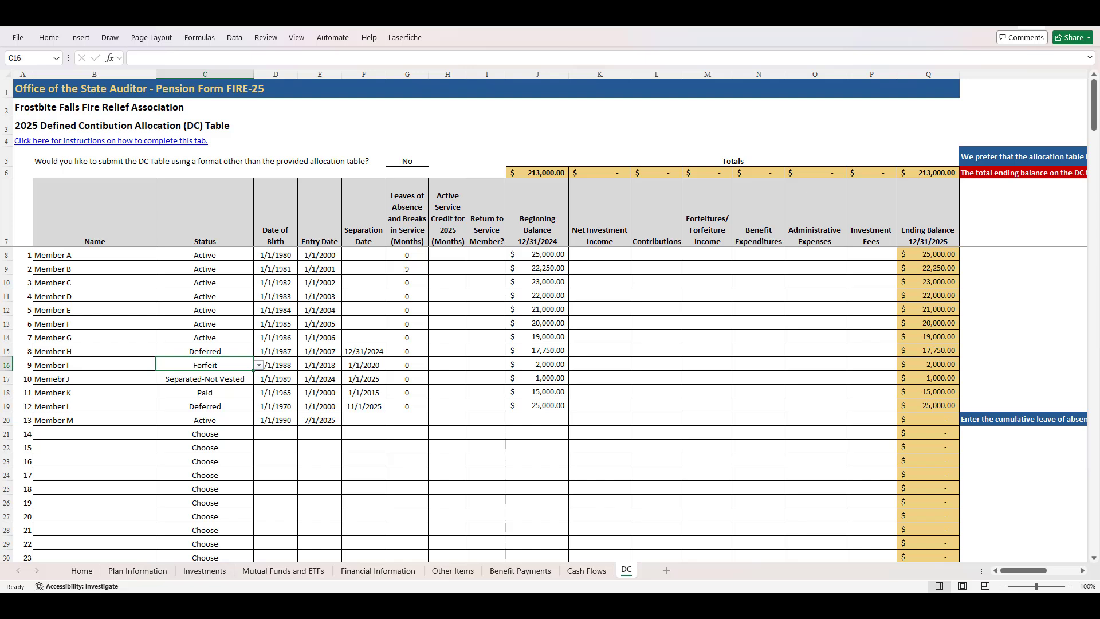
# Set Member B to Inactive (LOA or BIS) with 18 months of leave and 3 months of 2025 active service credit
pyautogui.click(205, 269)
pyautogui.click(259, 268)
pyautogui.click(189, 318)
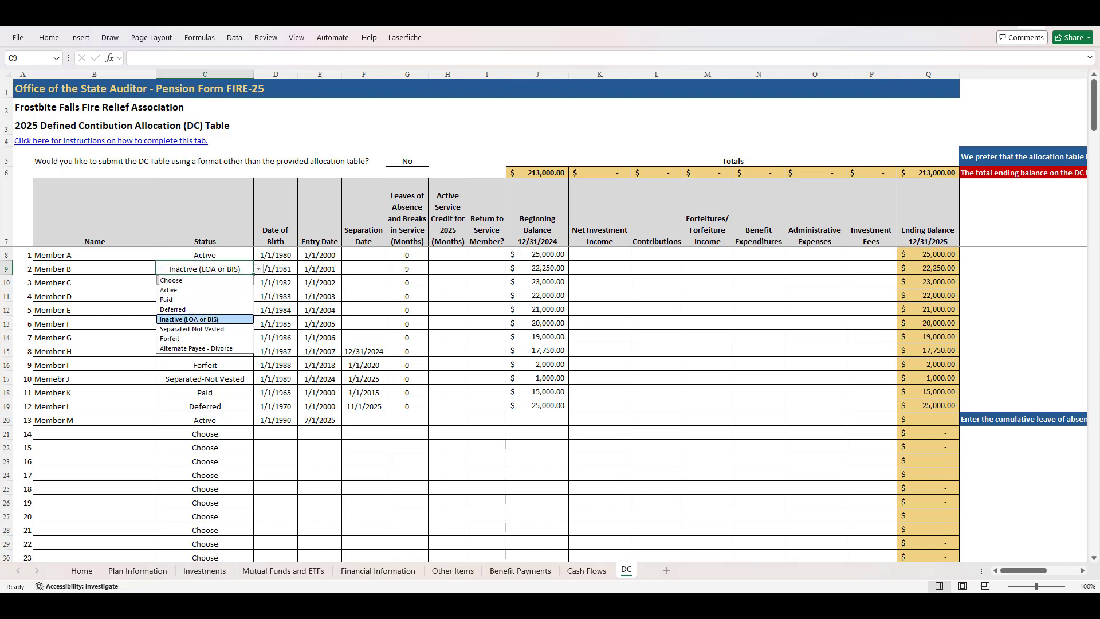
pyautogui.click(407, 269)
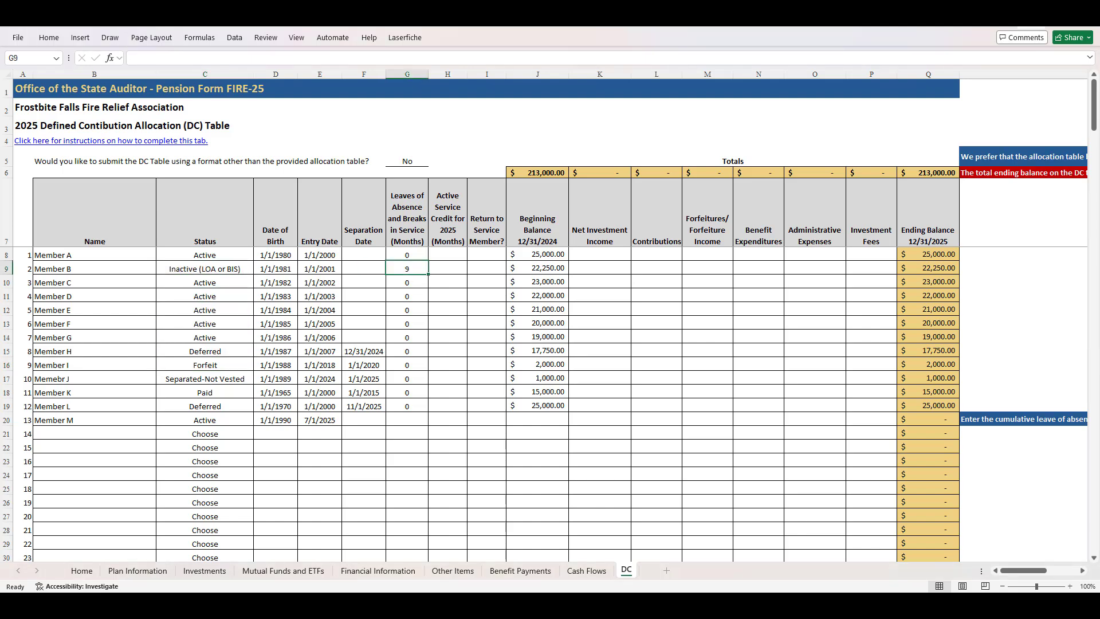
pyautogui.write('18')
pyautogui.press('Tab')
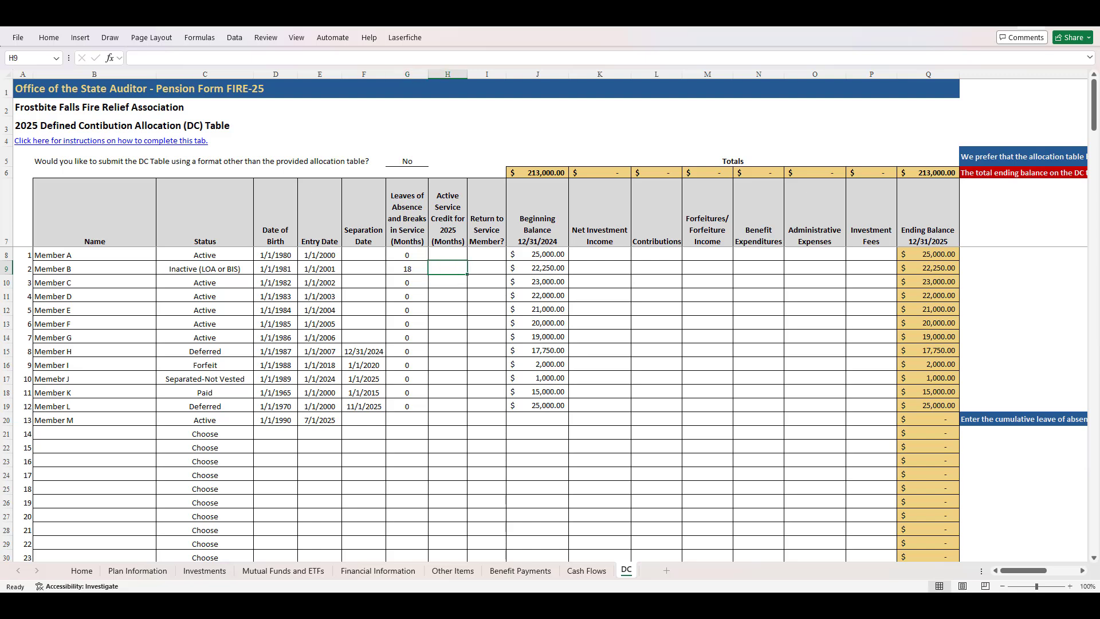
pyautogui.write('3')
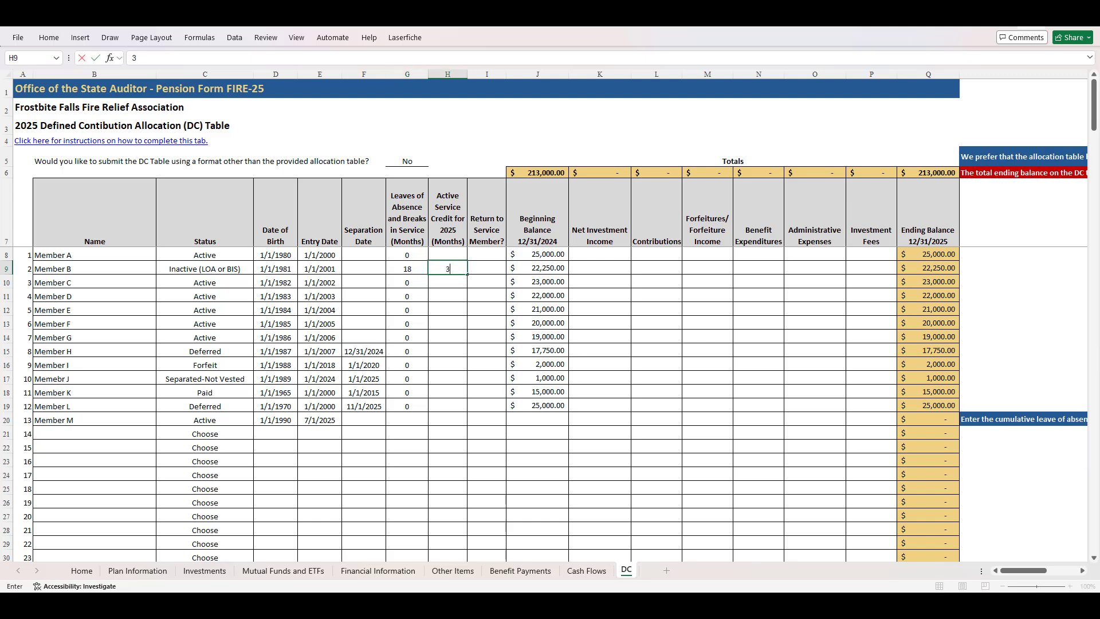
pyautogui.press('Tab')
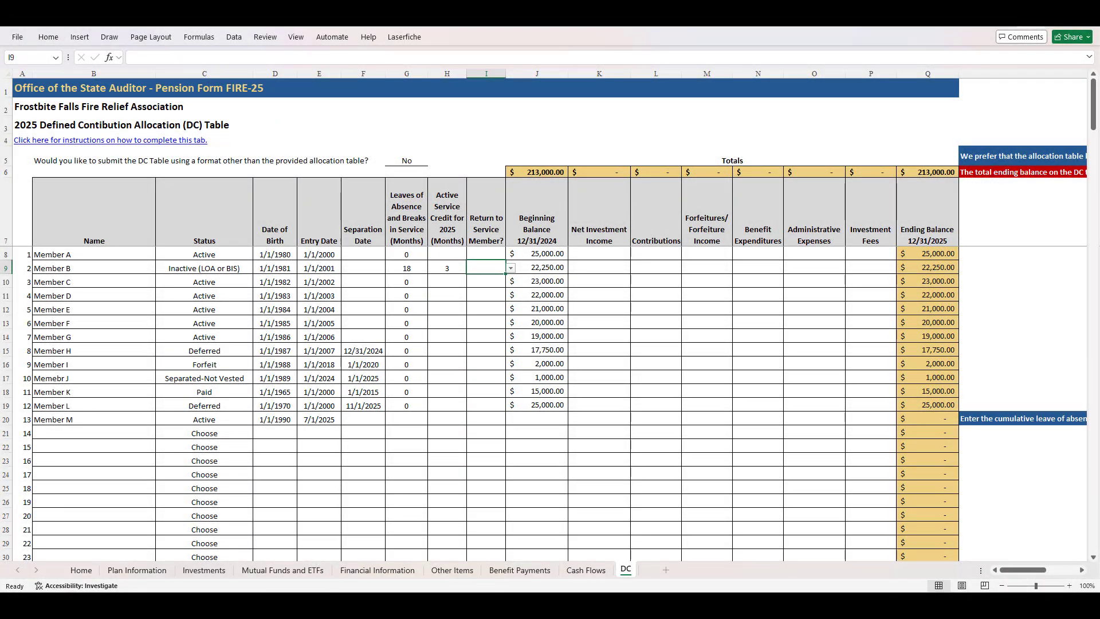
# Mark Member H as Active with Return to Service set to Yes, and clear the member's separation date
pyautogui.click(204, 351)
pyautogui.click(258, 351)
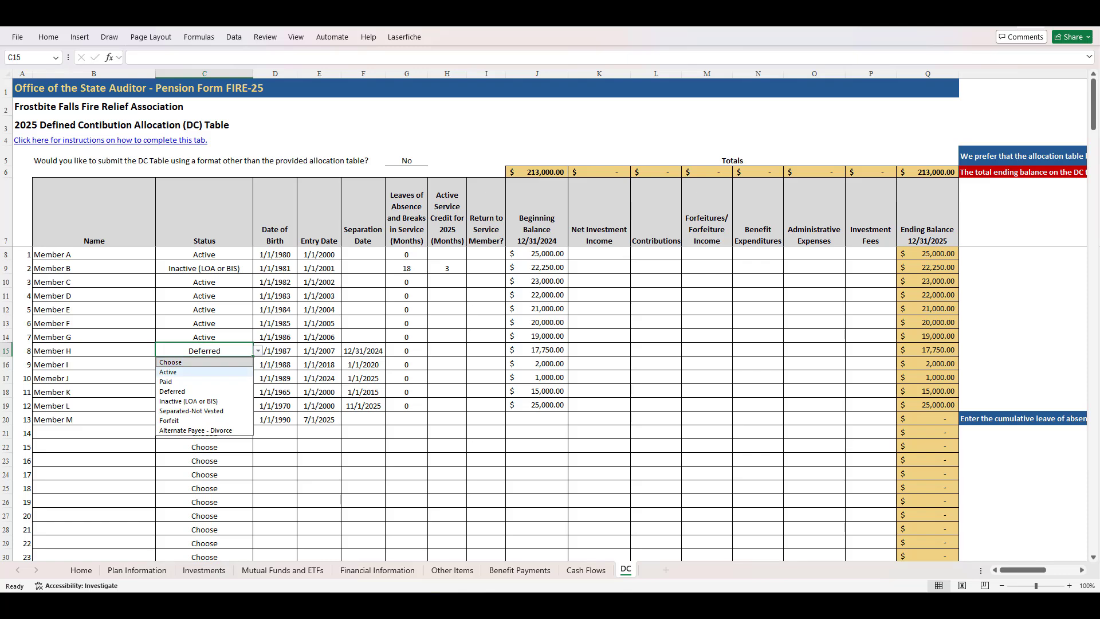
pyautogui.click(168, 372)
pyautogui.click(486, 350)
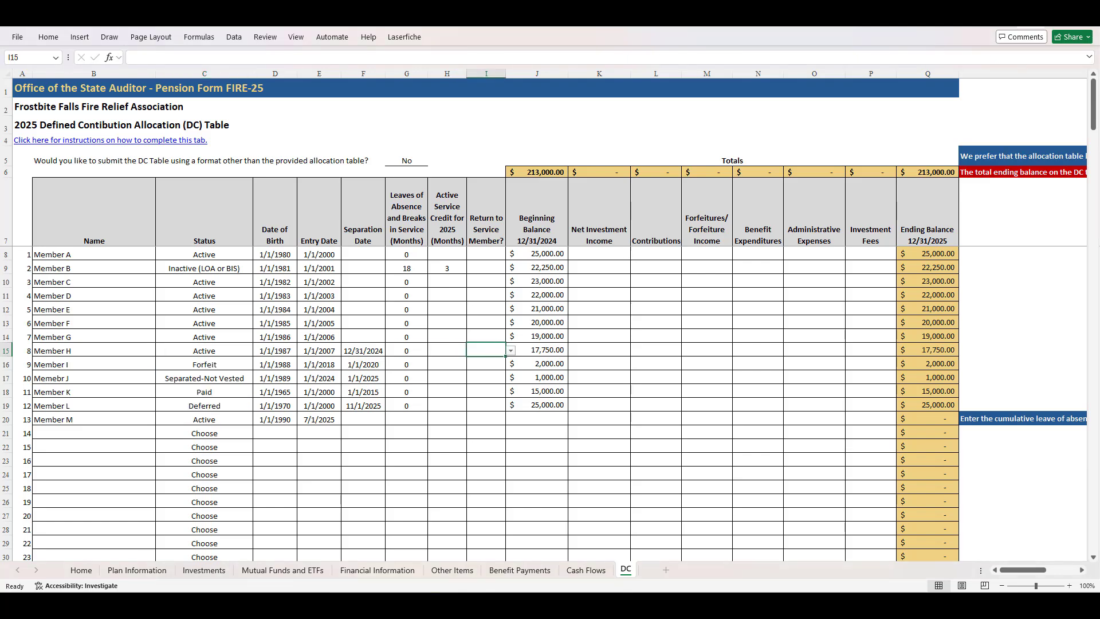
pyautogui.click(511, 350)
pyautogui.click(486, 361)
pyautogui.click(363, 350)
pyautogui.press('Delete')
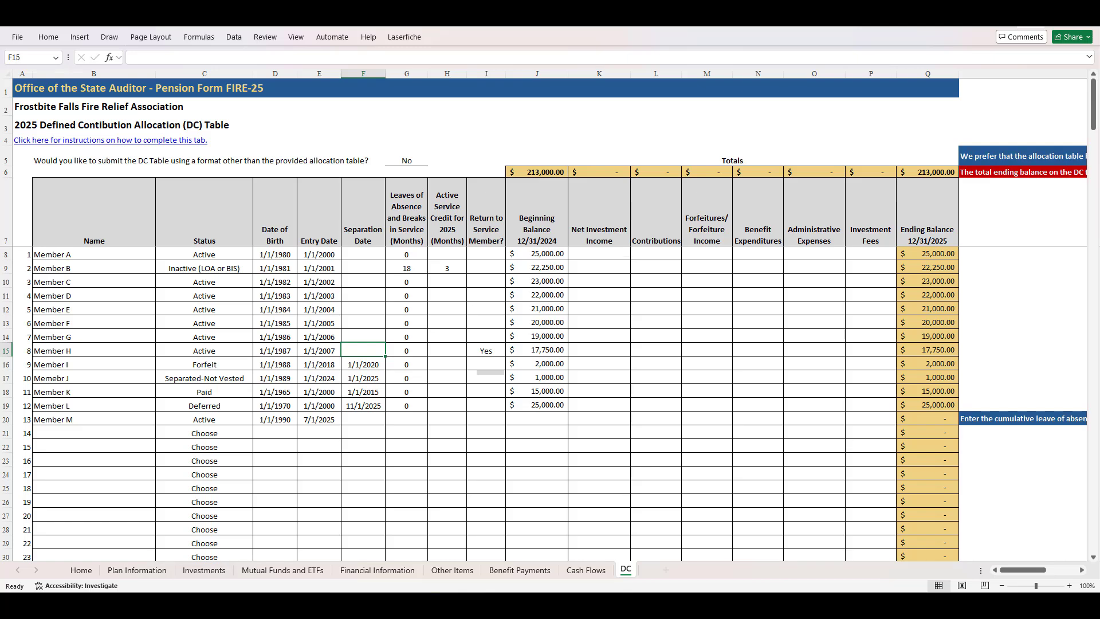
# Enter 3 months of leaves and breaks in service and 9 months of 2025 active service credit for Member H
pyautogui.click(407, 351)
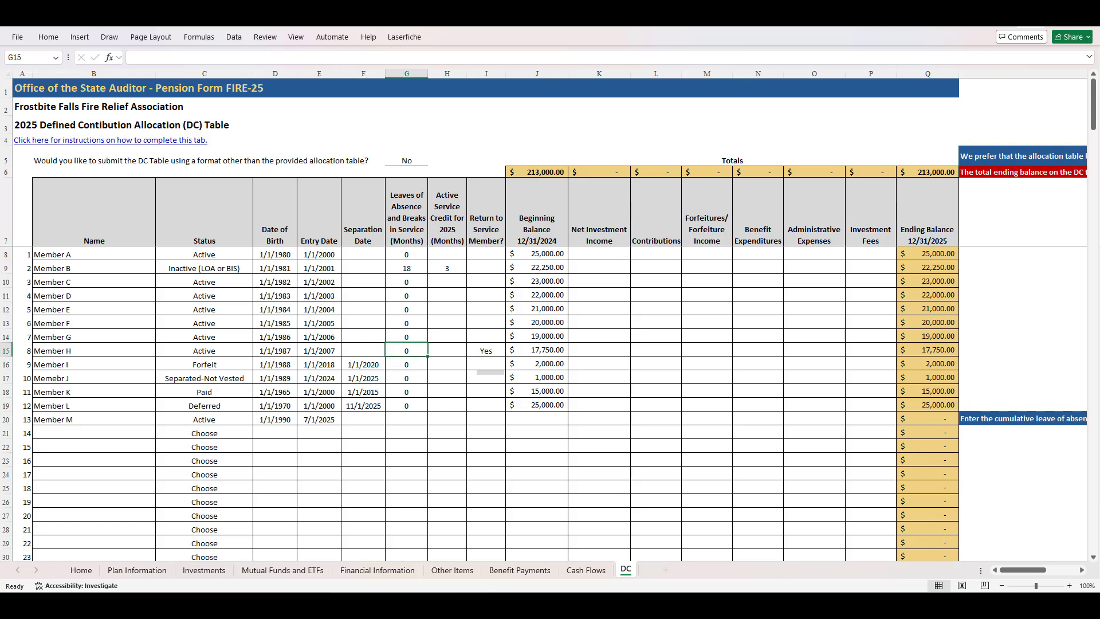
pyautogui.write('3')
pyautogui.press('Tab')
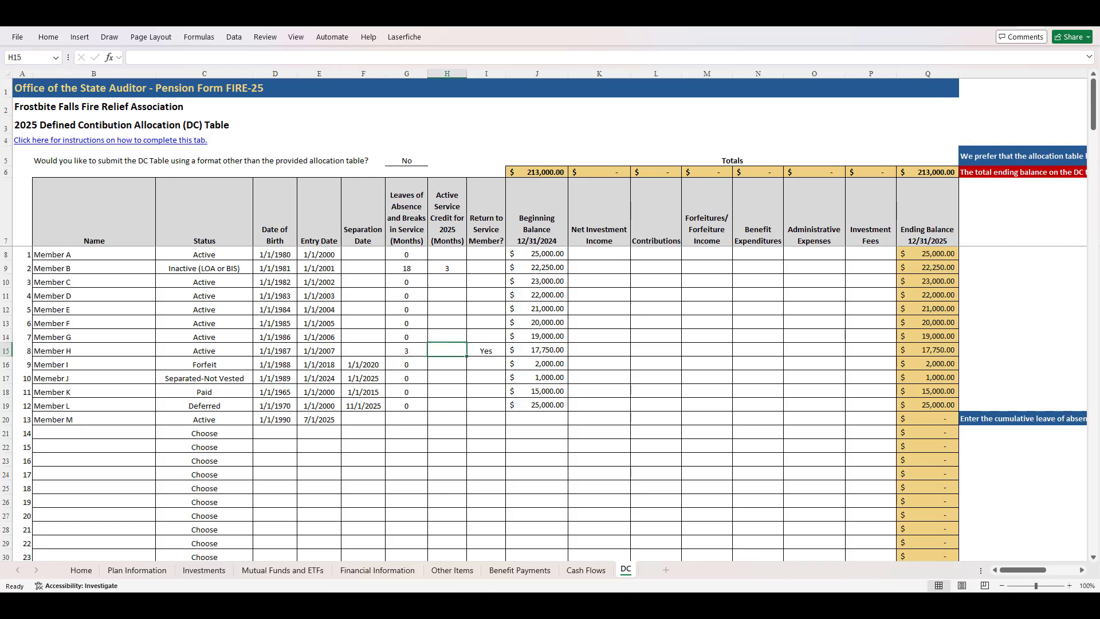
pyautogui.write('9')
pyautogui.press('Tab')
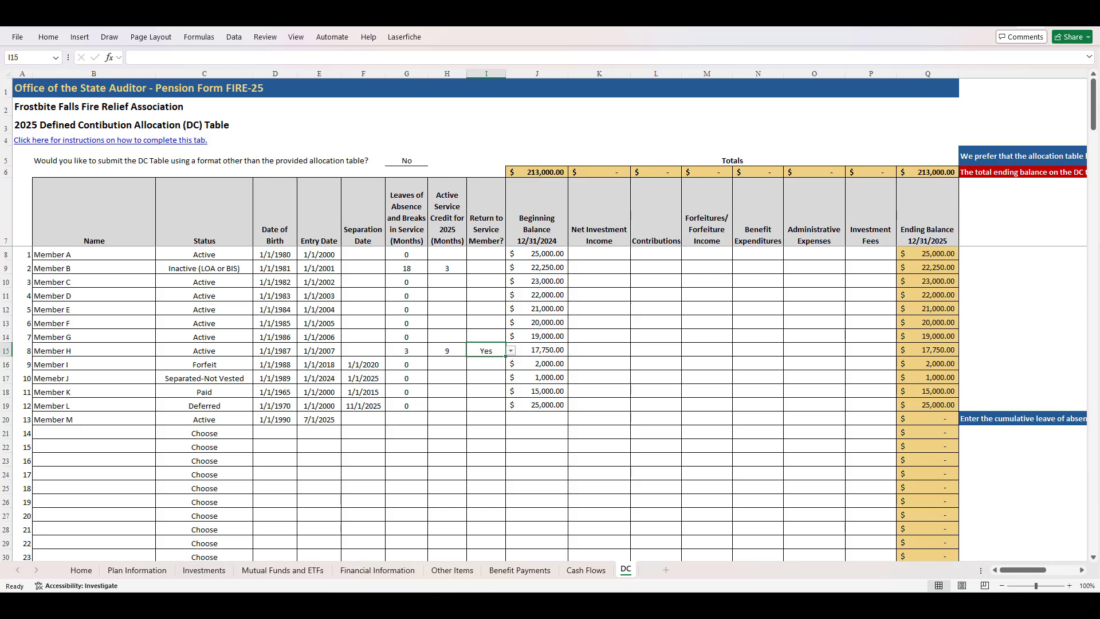
# Paste the 2025 active service credit months into H8:H20: 12, 3, 12, 12, 12, 12, 12, 9, 0, 0, 0, 10, 6
pyautogui.hotkey('ctrl', 'c')
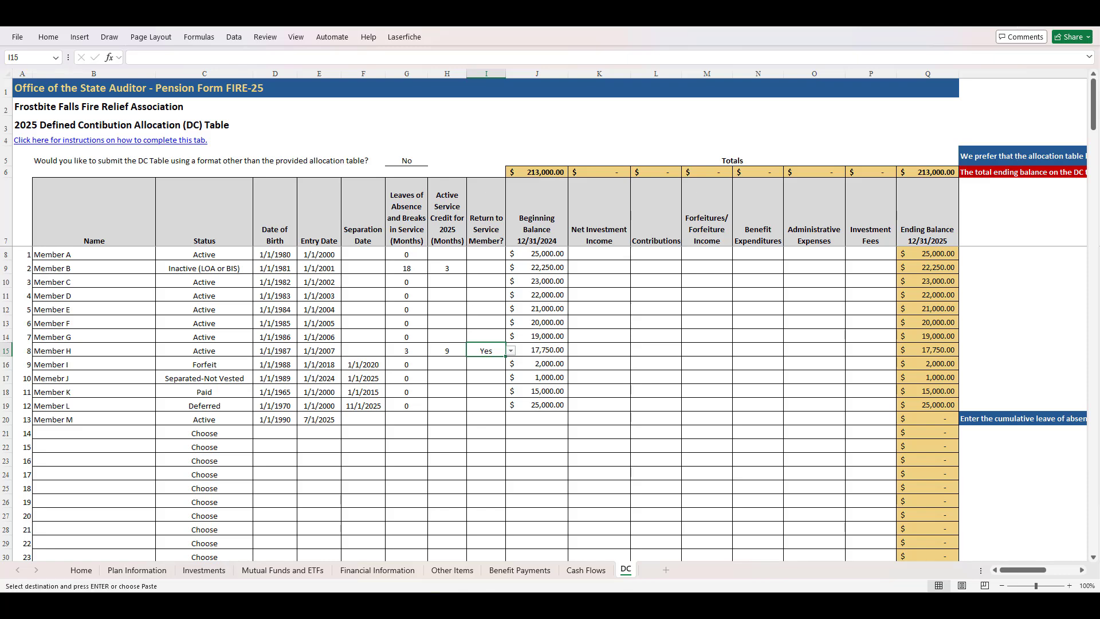
pyautogui.click(446, 253)
pyautogui.hotkey('ctrl', 'v')
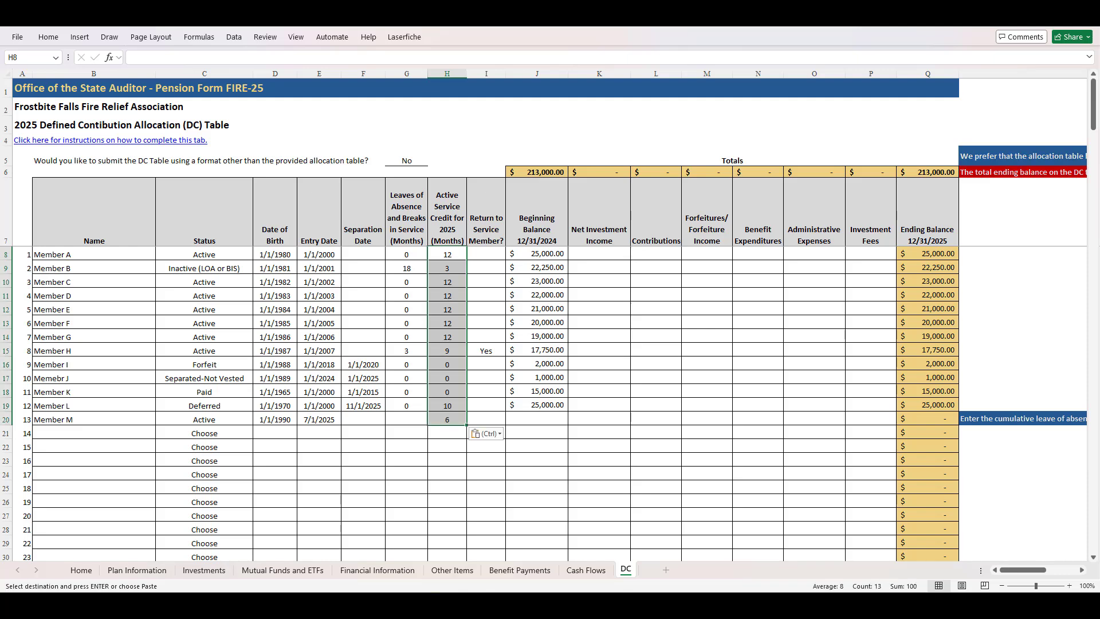
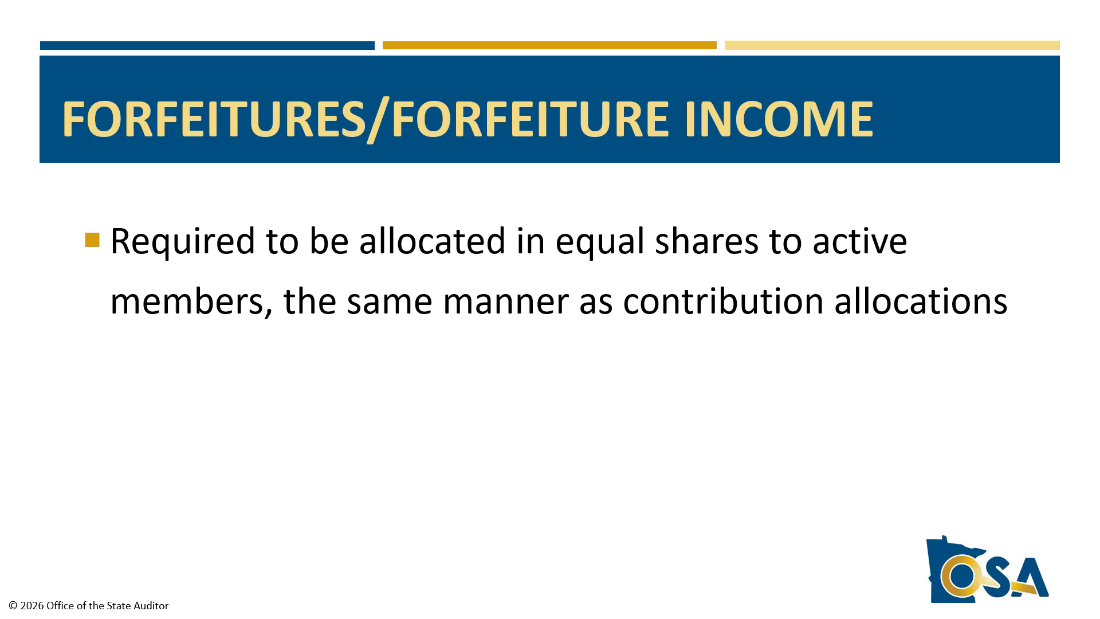
pyautogui.press('Right')
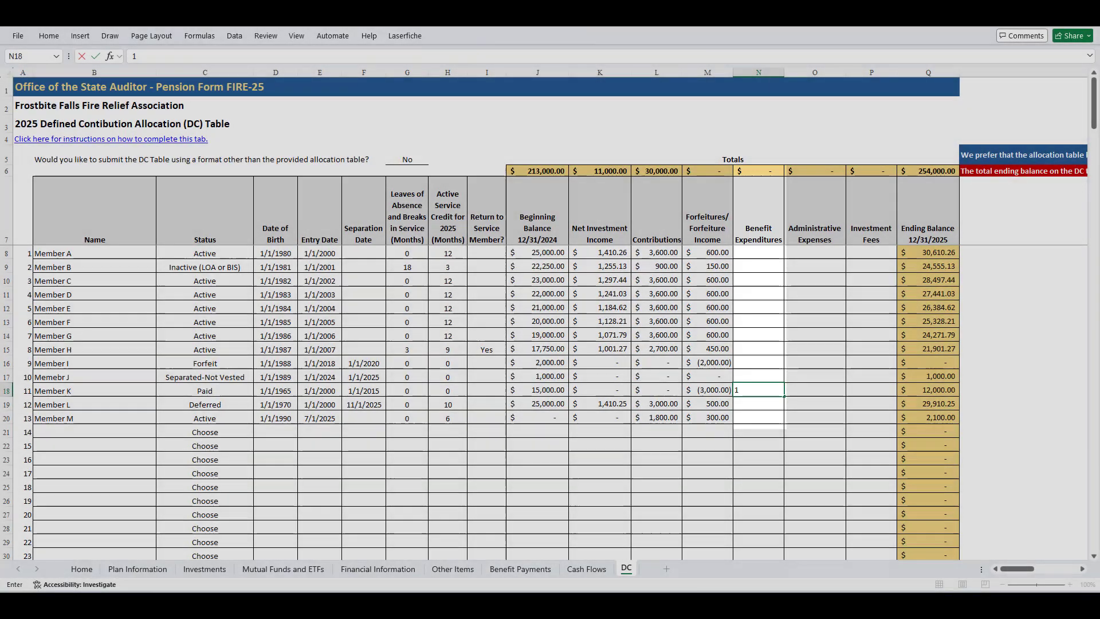
# Enter 12000 as the benefit expenditure for Member K in N18
pyautogui.write('12000')
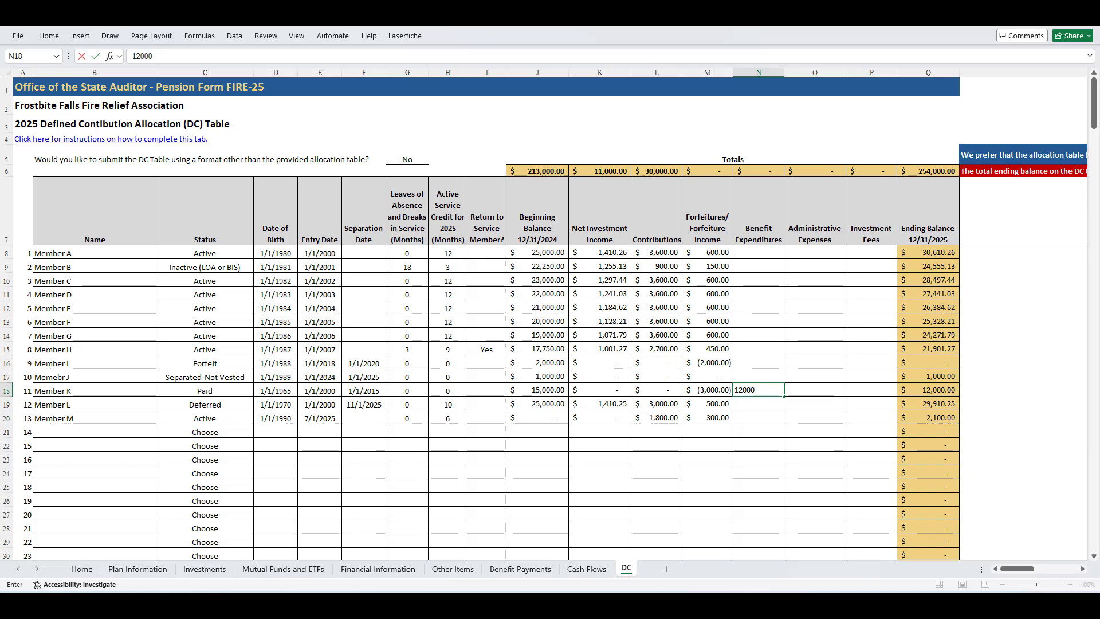
pyautogui.press('Tab')
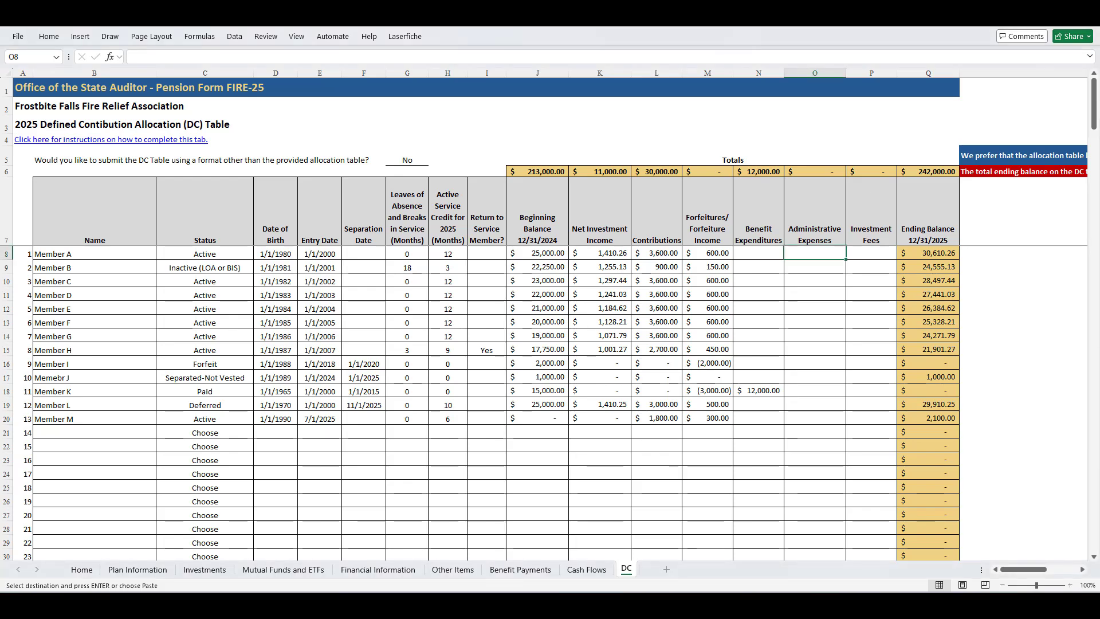
# Paste administrative expenses into O8:O20 ($6.00 for Members A to H, $3.00 for Member M) and the copied investment fees into P8:P20
pyautogui.write('6.00 6.00 6.00 6.00 6.00 6.00 6.00 6.00     3.00')
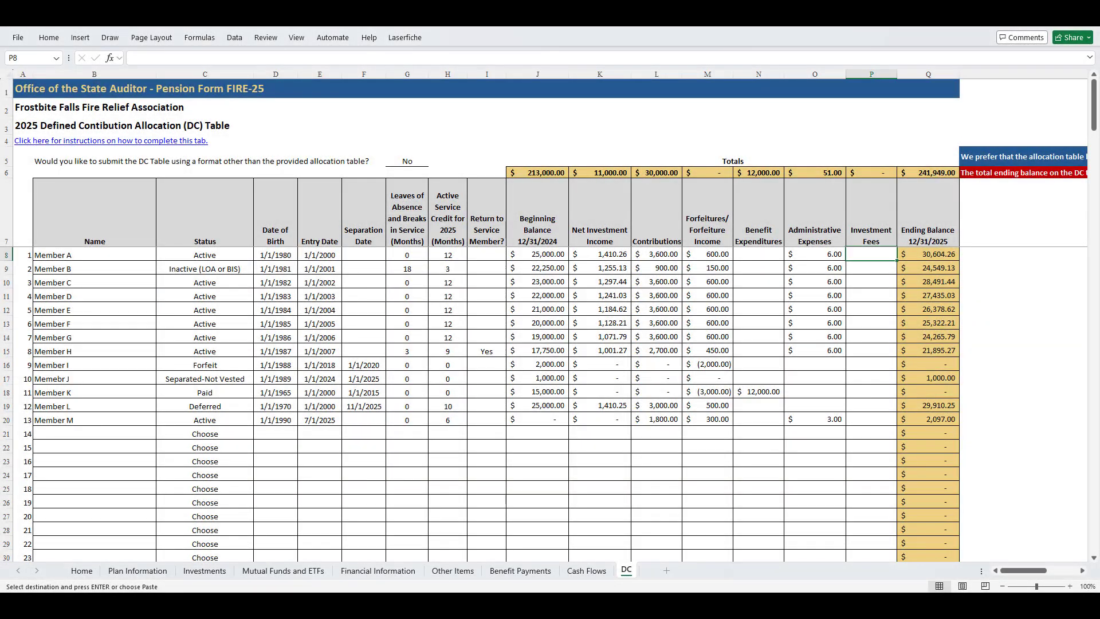
pyautogui.write('12.82 11.41 11.79 11.28 10.77 10.26 9.74 9.10    12.83 -')
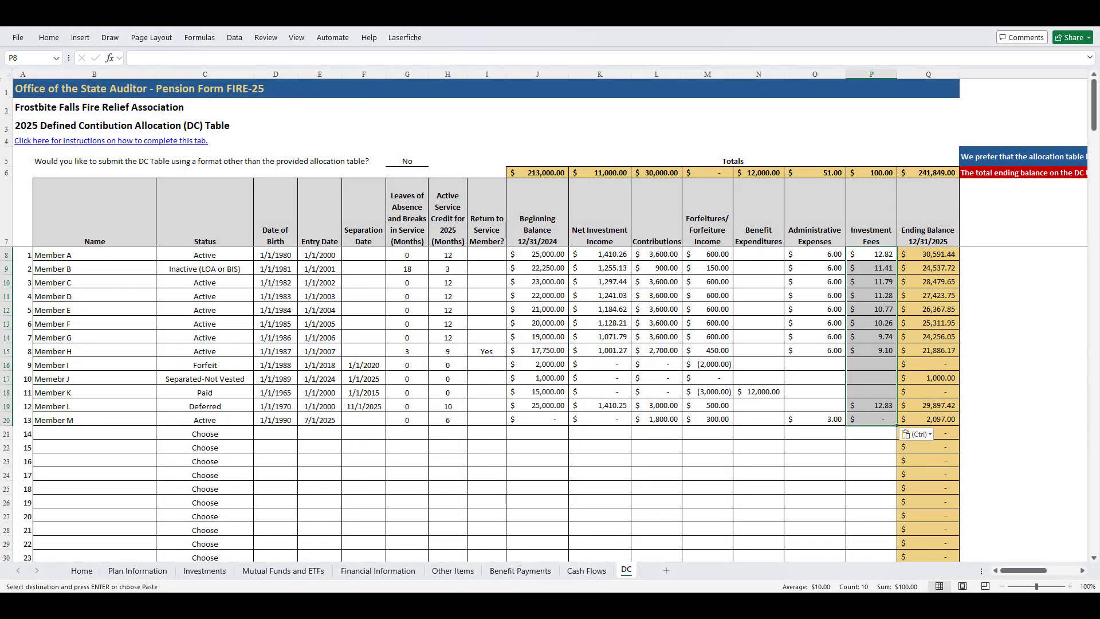